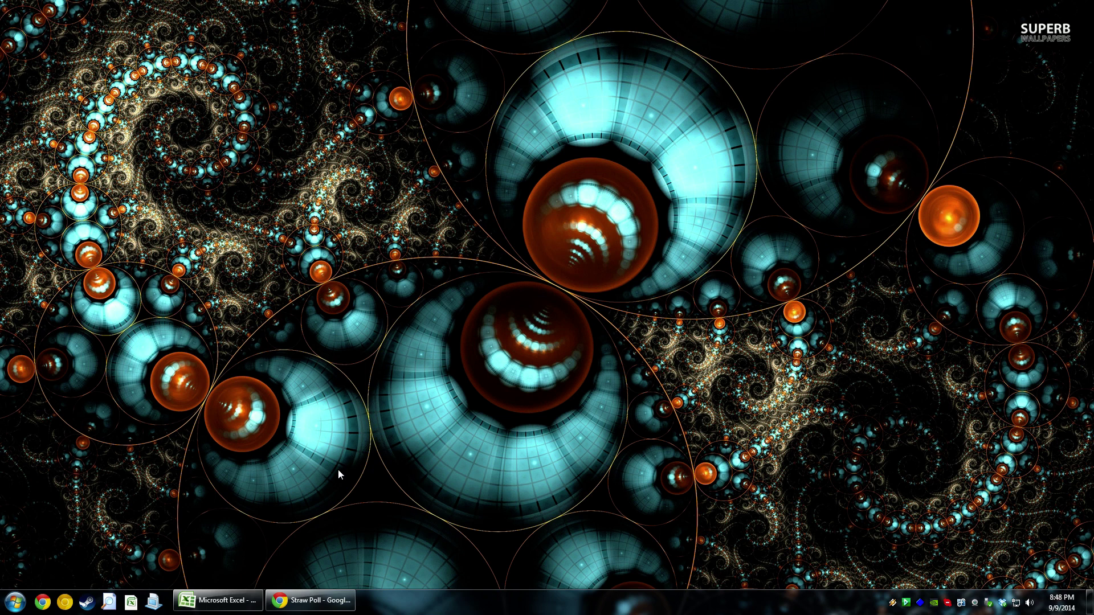
Restore the Excel Schedule workbook and select slots in the grid, including Thursday 3:00 PM
left_click(219, 601)
left_click(442, 561)
left_click(418, 496)
Select the BSG 1–BSG 6 slots across the 9:00 AM row, then show the desktop
left_click(180, 209)
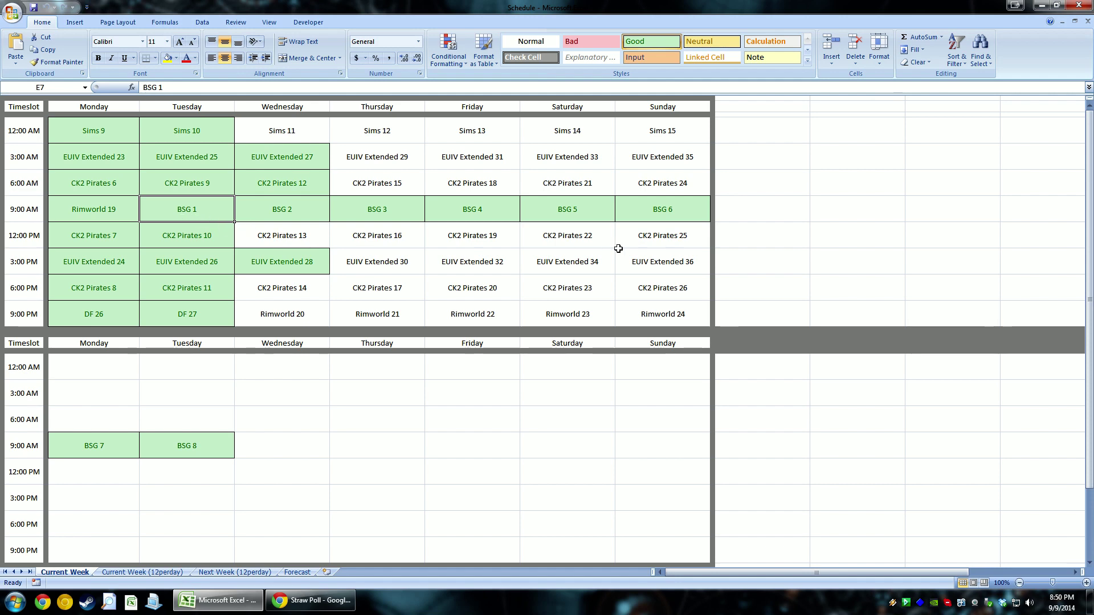
left_click(796, 251)
left_click_drag(193, 216, 619, 210)
left_click(275, 234)
left_click_drag(209, 217, 684, 210)
key("super+d")
Launch VASSAL, check its File menu, and close the module library
double_click(340, 398)
double_click(404, 535)
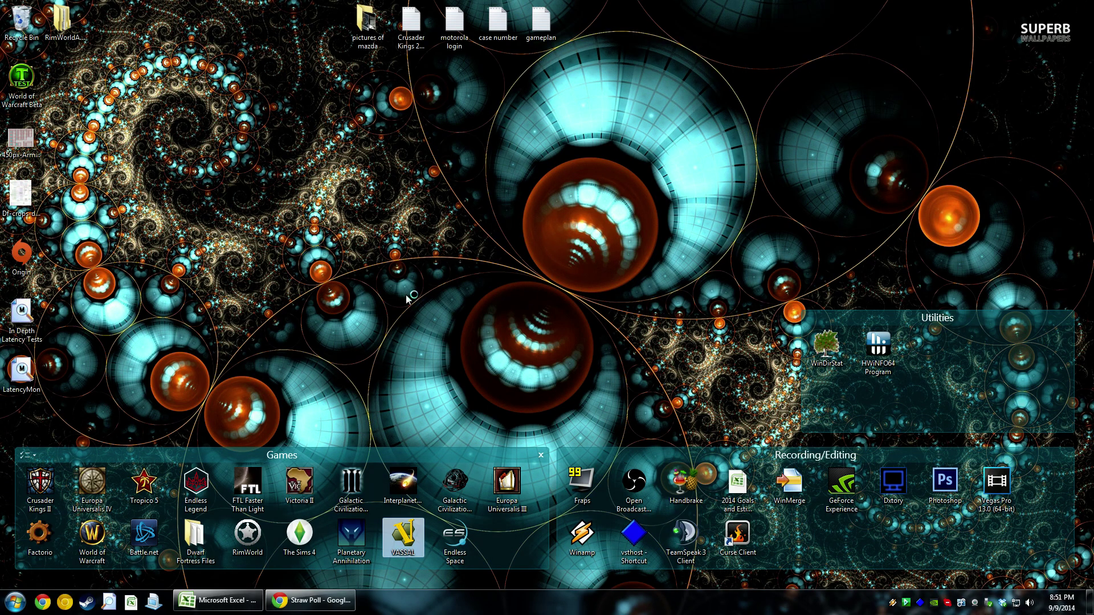
left_click(196, 220)
left_click(573, 342)
left_click(780, 202)
Return to the Excel schedule and select the BSG 1–6 row and CK2 Pirates 13 slot
left_click(288, 605)
left_click(234, 603)
left_click(292, 219)
left_click_drag(207, 215, 646, 209)
left_click(291, 461)
left_click(275, 238)
left_click(197, 214)
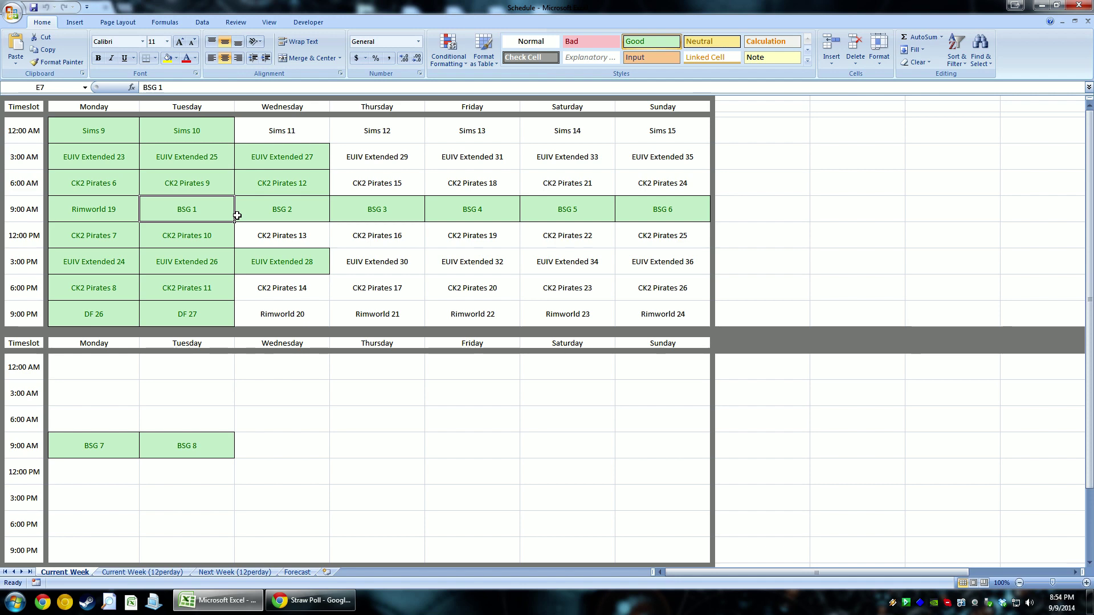
left_click(277, 282)
left_click(314, 425)
left_click(285, 394)
left_click_drag(283, 240, 657, 250)
left_click(276, 287)
left_click(278, 181)
left_click(262, 244)
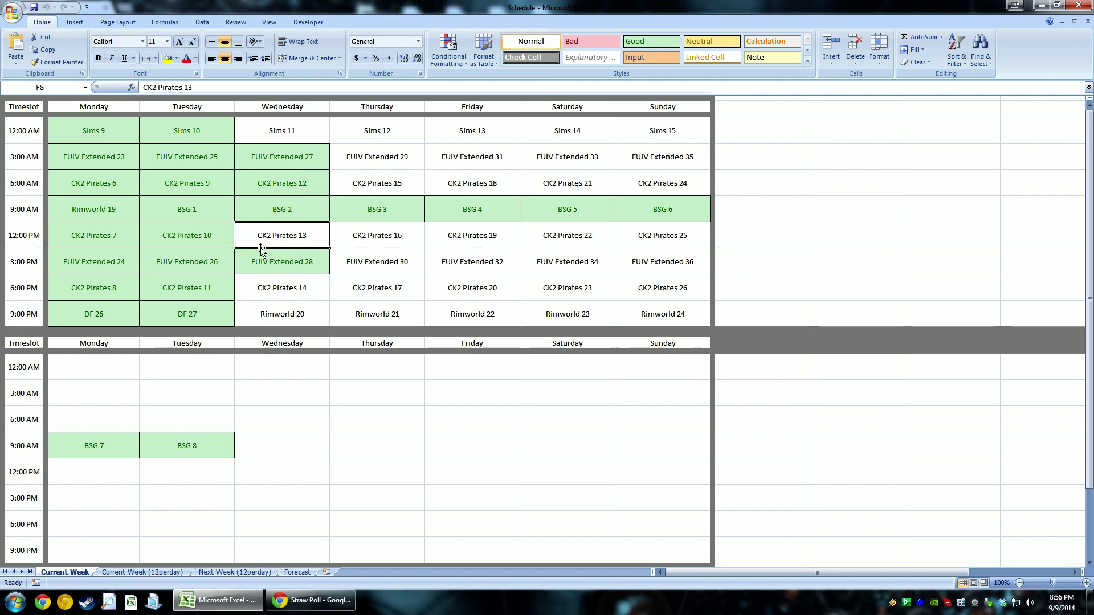
left_click(269, 167)
left_click(275, 261)
left_click_drag(278, 259, 66, 249)
left_click_drag(273, 137, 273, 158)
left_click(273, 159)
left_click(101, 263)
left_click(299, 263)
left_click(283, 286)
left_click(283, 264)
left_click(283, 286)
left_click(287, 266)
left_click(192, 306)
left_click(153, 601)
double_click(230, 180)
double_click(215, 118)
left_click(1079, 5)
left_click(288, 408)
left_click(299, 463)
left_click(305, 441)
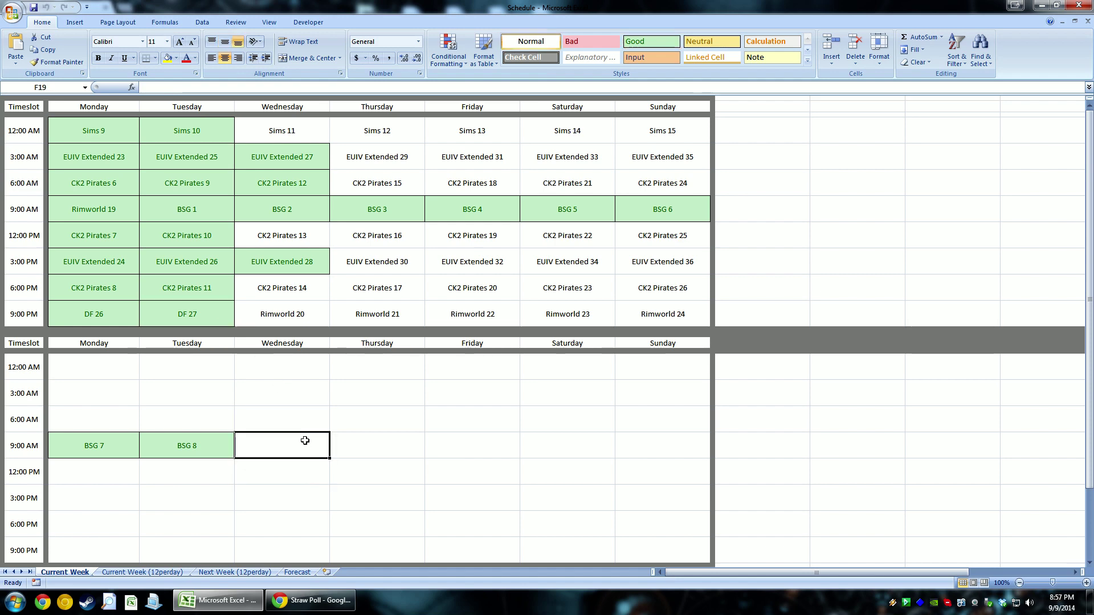
left_click(209, 363)
left_click(210, 313)
left_click(268, 314)
left_click_drag(268, 314, 661, 314)
left_click(399, 495)
left_click(193, 317)
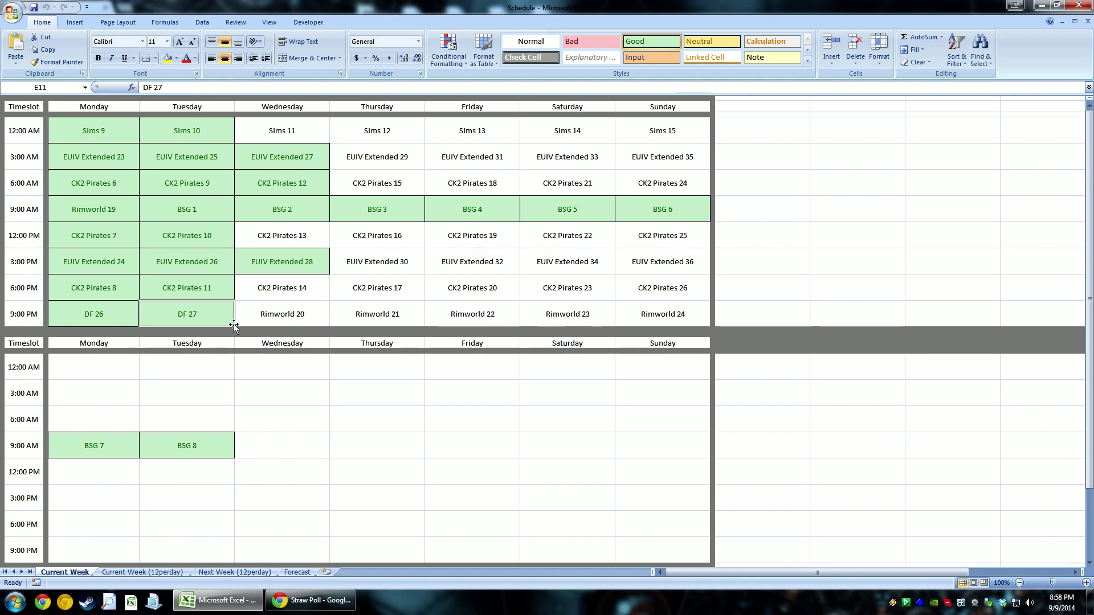
left_click(187, 137)
left_click(893, 602)
left_click_drag(1030, 257, 1036, 308)
left_click_drag(1029, 308, 1042, 239)
left_click(751, 538)
left_click(774, 157)
left_click(892, 602)
left_click(764, 157)
left_click(567, 445)
left_click(269, 153)
left_click(281, 132)
left_click(347, 434)
left_click_drag(273, 317, 644, 310)
left_click(185, 308)
left_click(274, 312)
left_click(435, 410)
left_click(304, 414)
left_click_drag(286, 128, 627, 303)
left_click(550, 448)
left_click(454, 424)
In Excel, select the Wednesday–Sunday 12:00 PM slots and the empty Thursday/Friday 6:00 AM slots
left_click(295, 235)
left_click_drag(294, 235, 666, 237)
left_click(23, 241)
left_click_drag(261, 232, 639, 234)
left_click(448, 414)
left_click(378, 409)
On the Straw Poll page, tick then untick Crusader Kings 2, Planetary Annihilation, Hearthstone and Endless Space
left_click(311, 600)
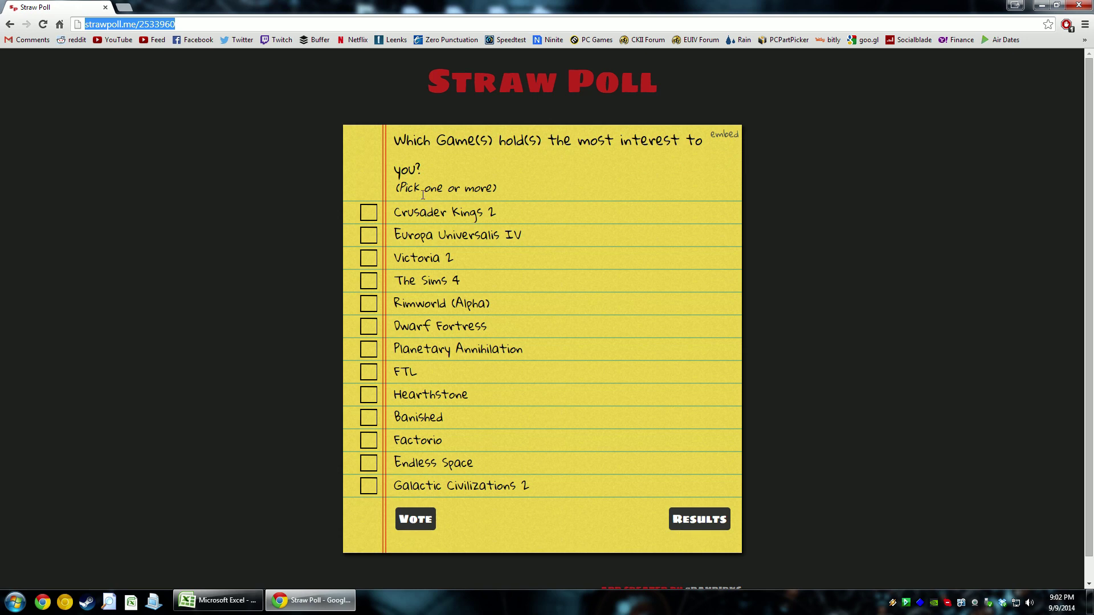
left_click(369, 213)
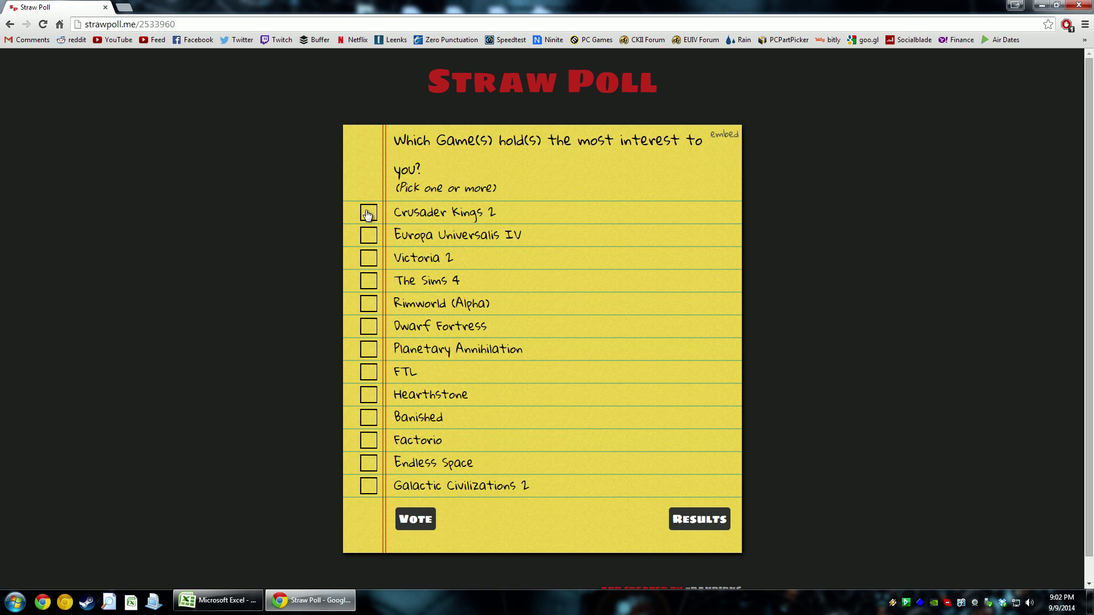
left_click(369, 353)
left_click(369, 398)
left_click(367, 463)
left_click(369, 214)
left_click(369, 349)
left_click(369, 394)
left_click(366, 462)
Tick then untick Factorio, Banished and Rimworld (Alpha) in the poll
left_click(369, 442)
left_click(369, 419)
left_click(369, 306)
left_click(369, 442)
left_click(368, 418)
left_click(369, 304)
Tick and untick Galactic Civilizations 2, Endless Space, Crusader Kings 2, Europa Universalis IV and The Sims 4
left_click(369, 486)
left_click(368, 463)
left_click(368, 215)
left_click(368, 235)
left_click(369, 486)
left_click(369, 463)
left_click(368, 238)
left_click(369, 213)
left_click(368, 281)
left_click(347, 290)
Switch to the Excel schedule workbook, then back to the Straw Poll page
left_click(218, 601)
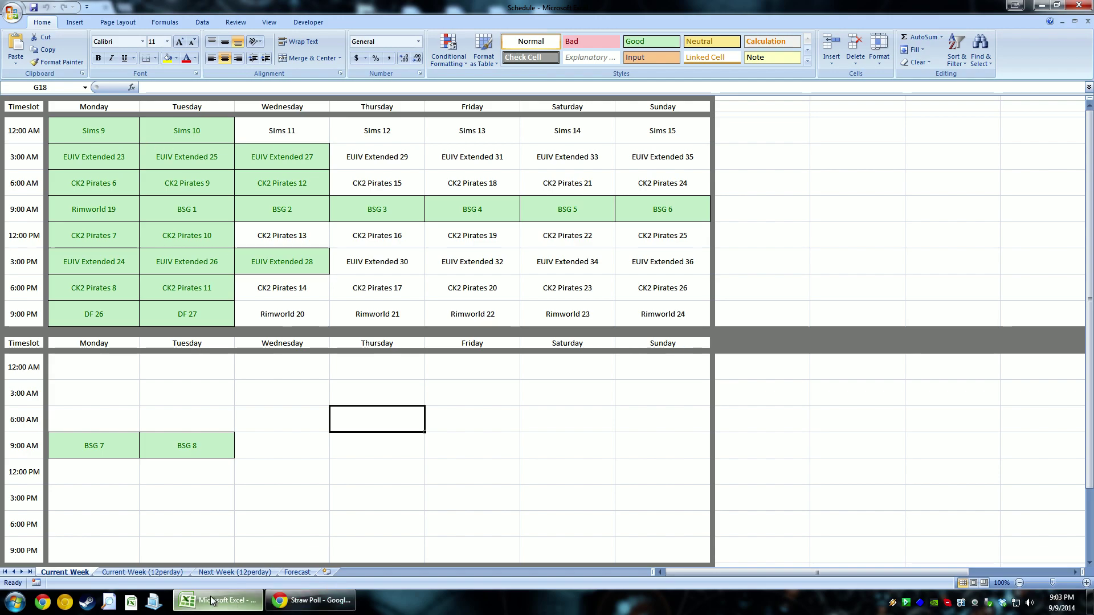
left_click(310, 601)
left_click(219, 600)
left_click(403, 437)
left_click(312, 600)
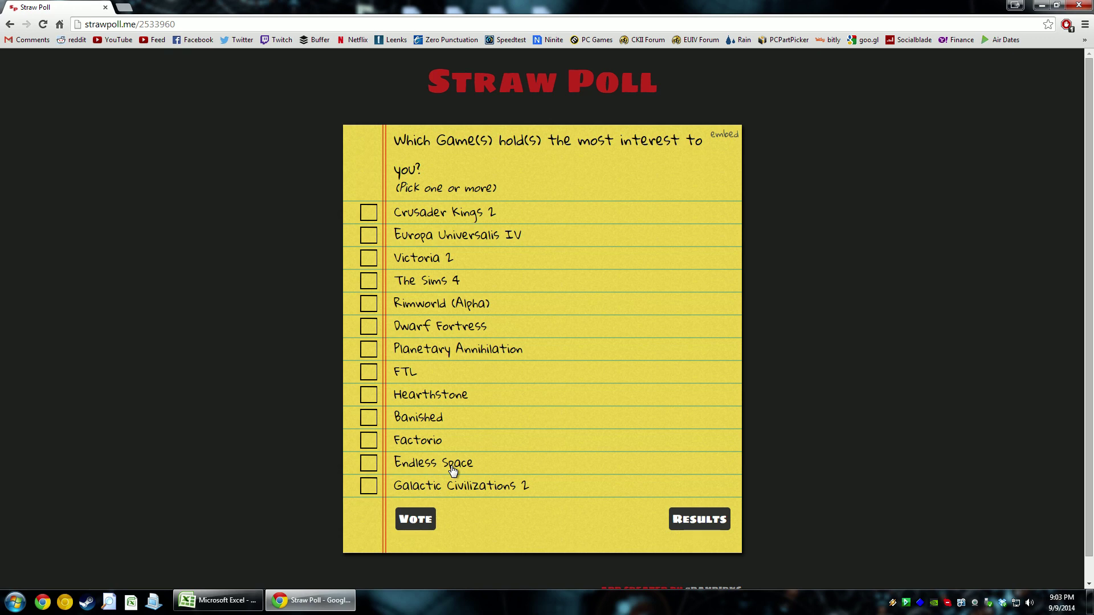
Open Social Blade's monthly channel stats and scroll the table through 2014-09-09
left_click(910, 39)
scroll(500, 479, "down", 8)
scroll(456, 380, "up", 2)
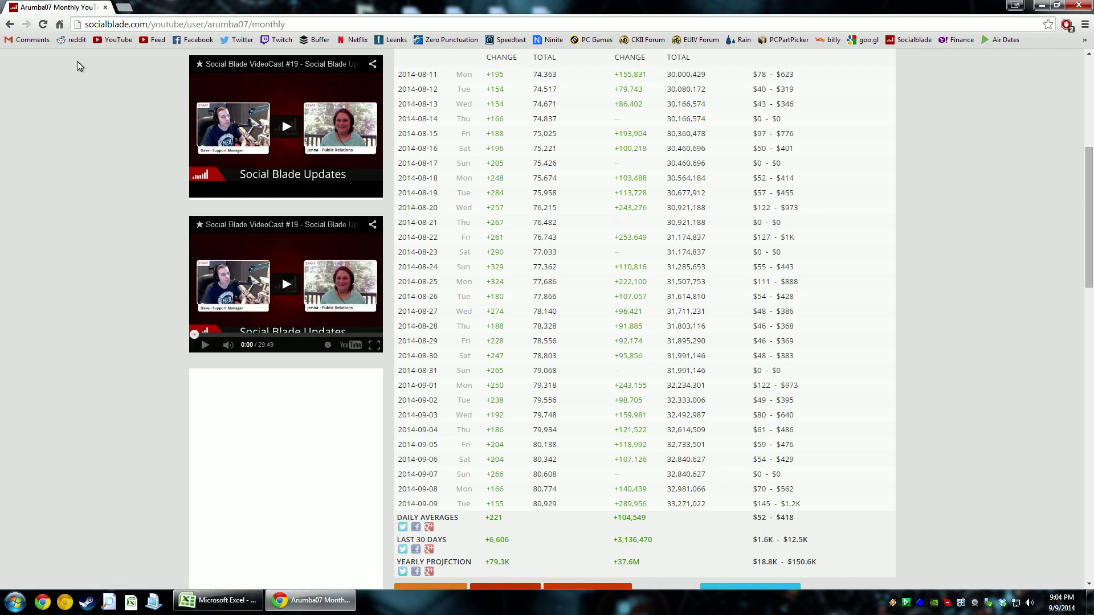